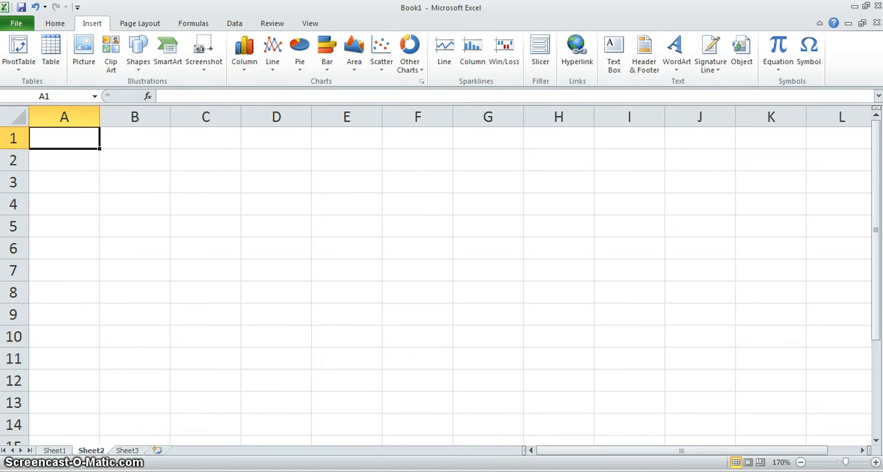
# Switch to the Word guide, review its bar graph instructions and sample food data, and return to the Excel workbook
pyautogui.hotkey('alt', 'Tab')
pyautogui.moveTo(876, 270); pyautogui.dragTo(877, 175)
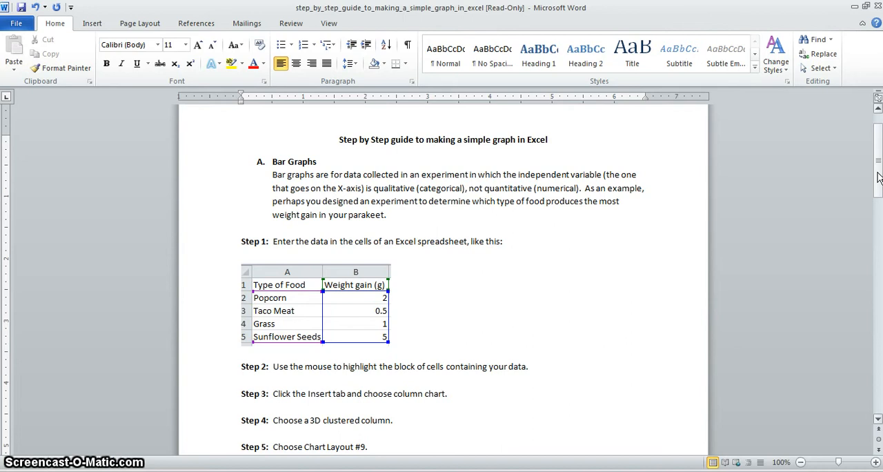
pyautogui.moveTo(878, 178); pyautogui.dragTo(878, 186)
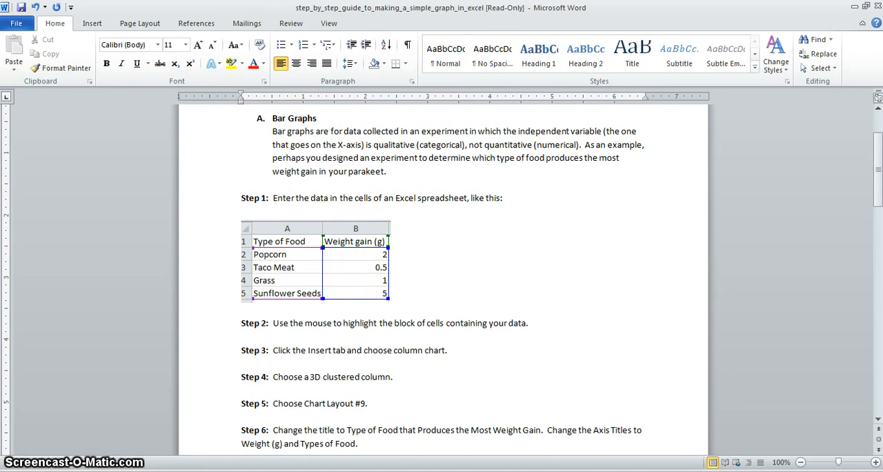
pyautogui.click(578, 471)
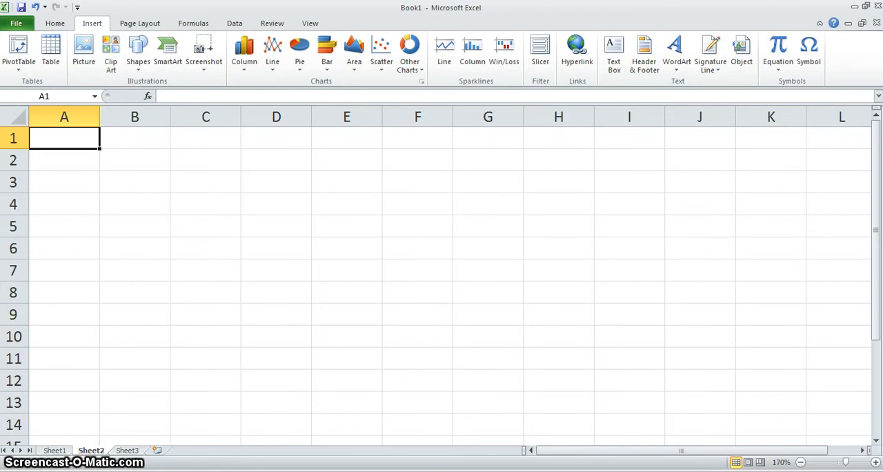
# Locate Microsoft Excel 2010 among the installed Microsoft Office programs
pyautogui.click(37, 471)
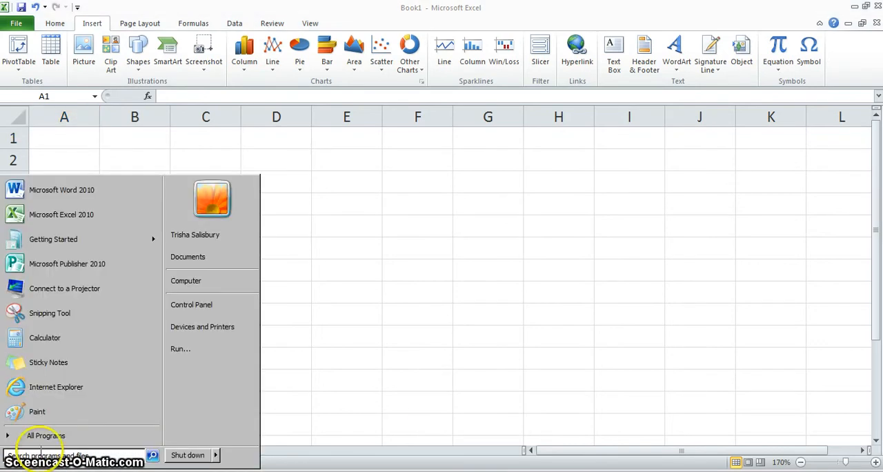
pyautogui.click(45, 436)
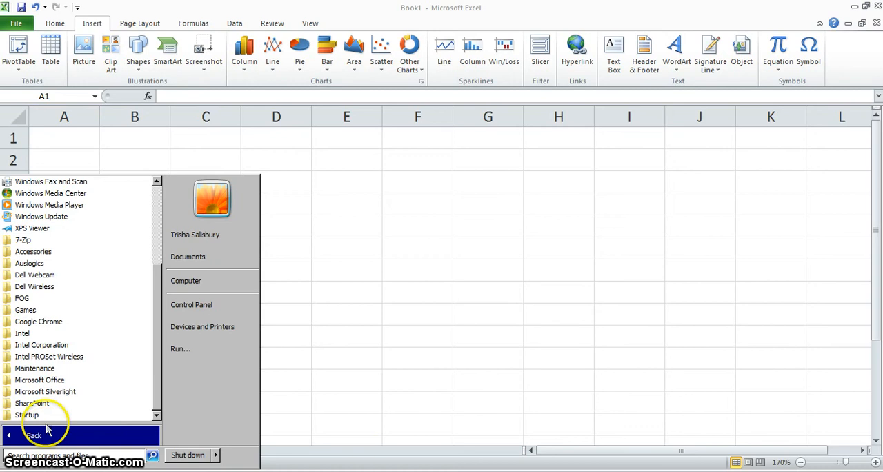
pyautogui.click(55, 379)
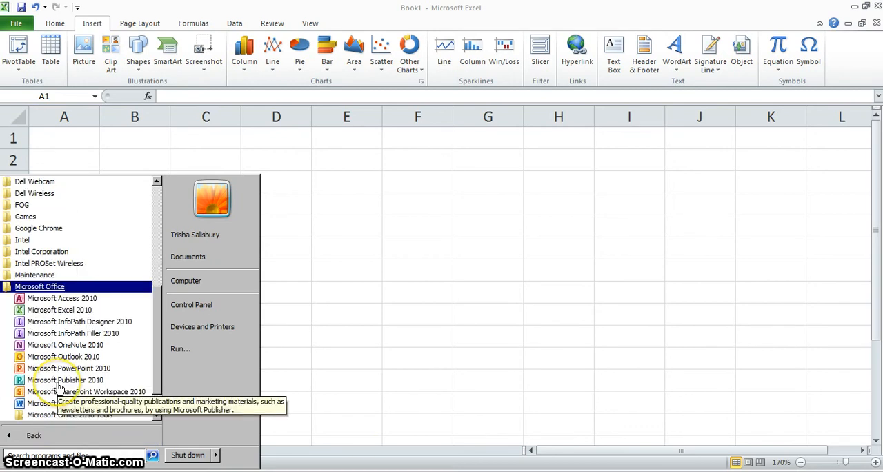
pyautogui.click(59, 312)
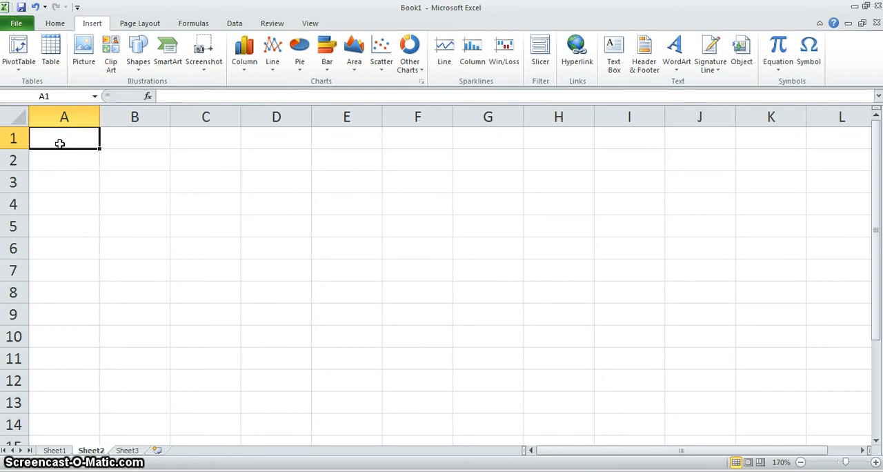
# Enter the heading "Type of Food" in cell A1
pyautogui.doubleClick(60, 143)
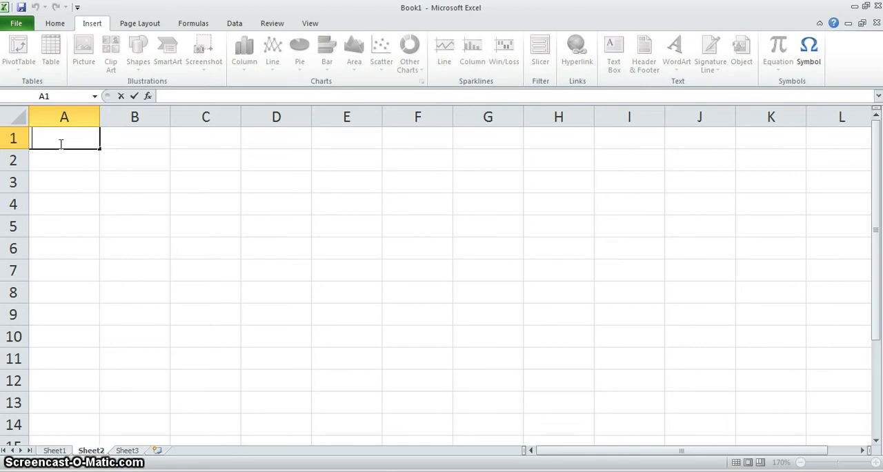
pyautogui.write('Type of F')
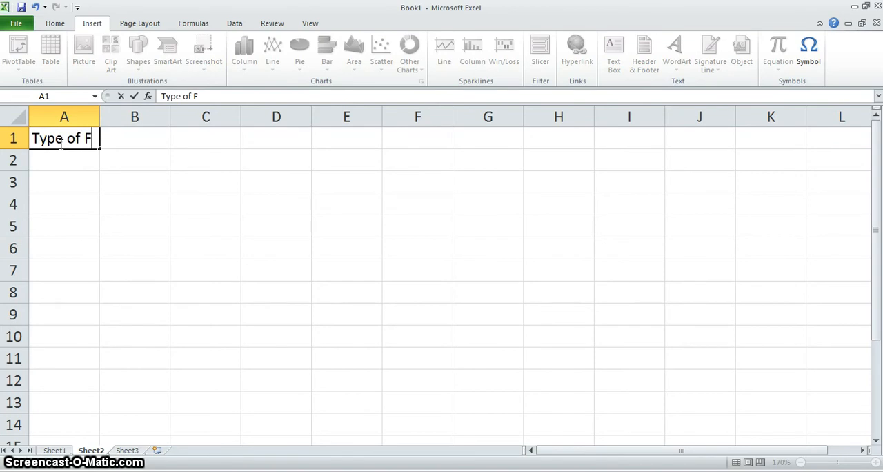
pyautogui.write('ood')
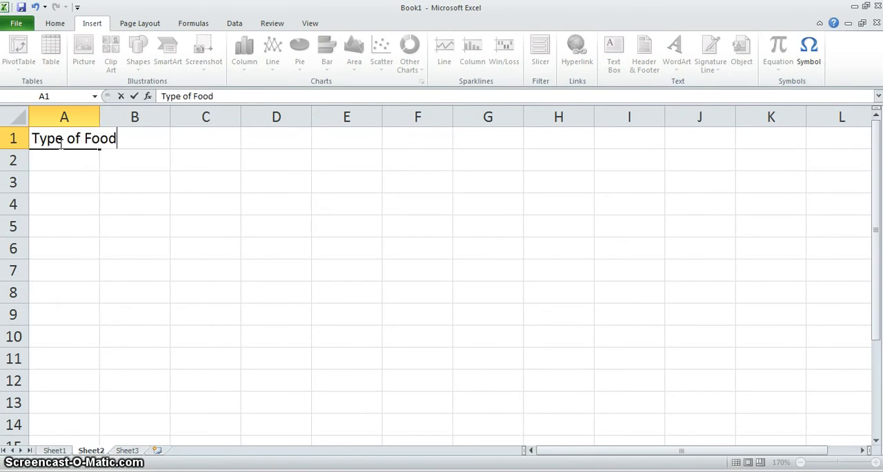
pyautogui.click(131, 138)
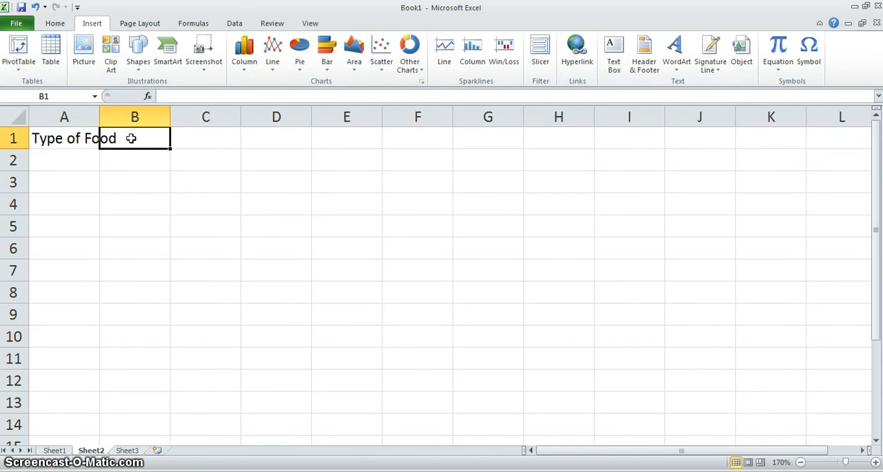
# AutoFit column A to the width of its heading
pyautogui.click(133, 145)
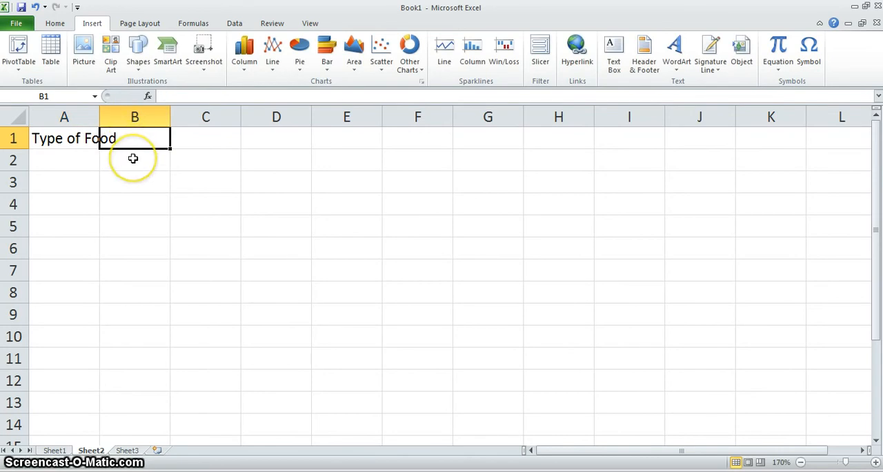
pyautogui.doubleClick(101, 117)
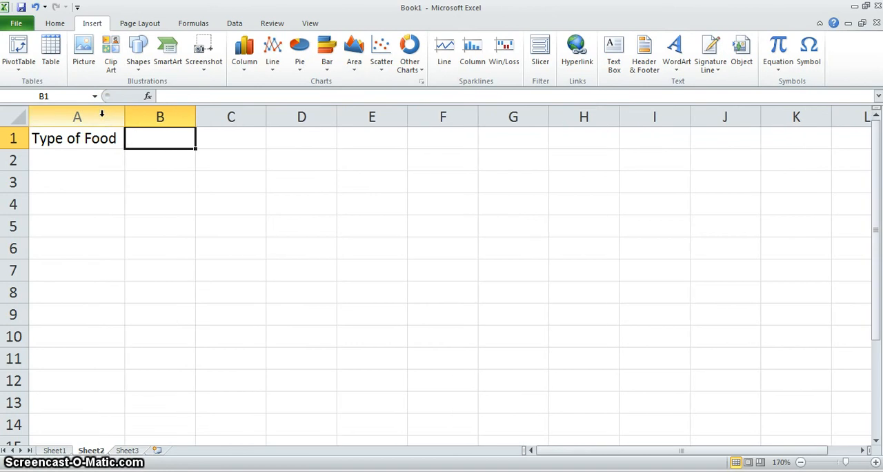
pyautogui.click(35, 7)
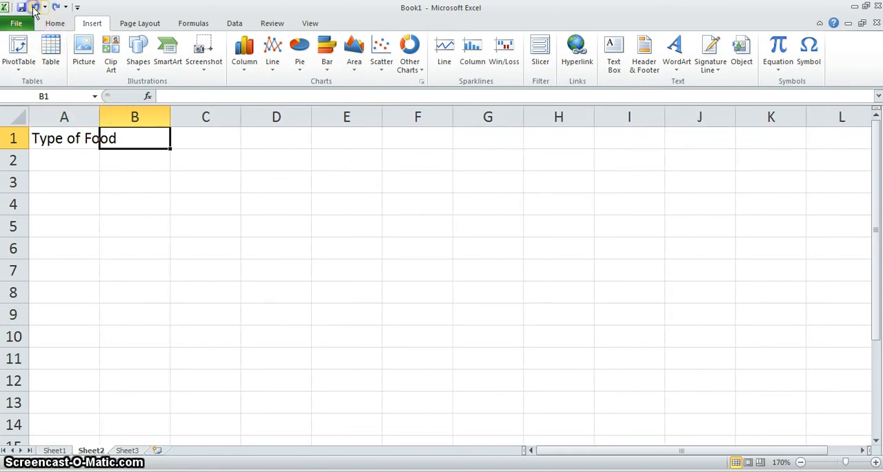
pyautogui.doubleClick(101, 114)
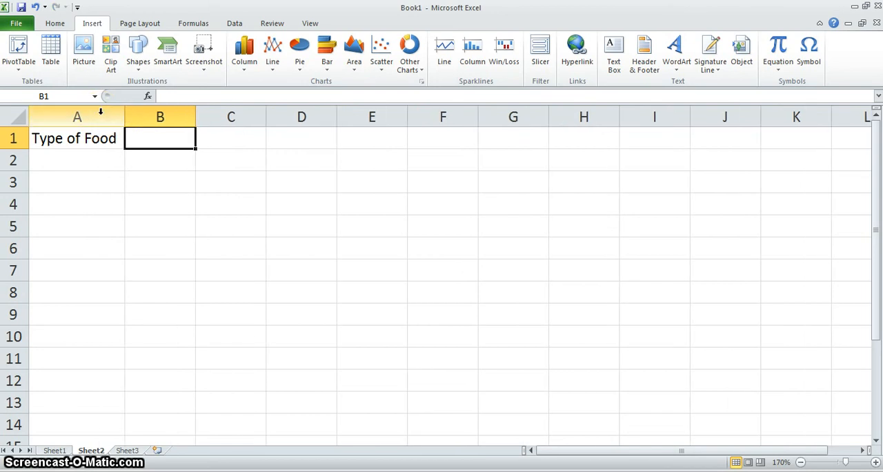
# Enter the heading "Weight Gain (g)" in cell B1
pyautogui.click(146, 140)
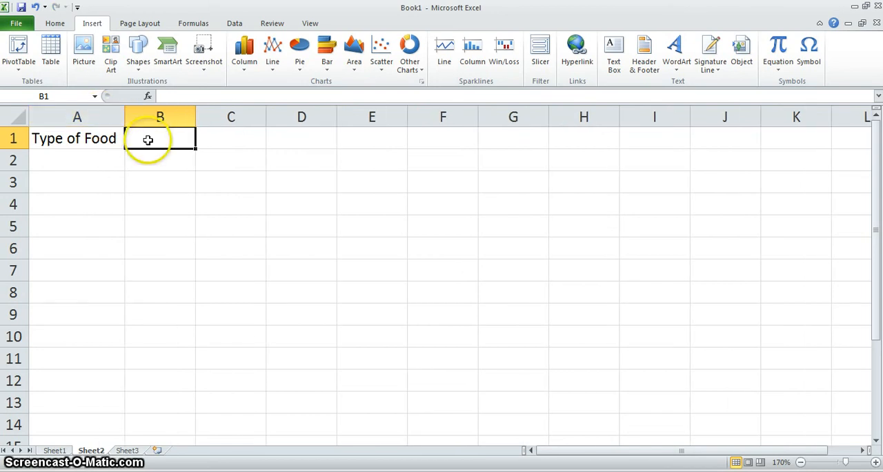
pyautogui.doubleClick(148, 140)
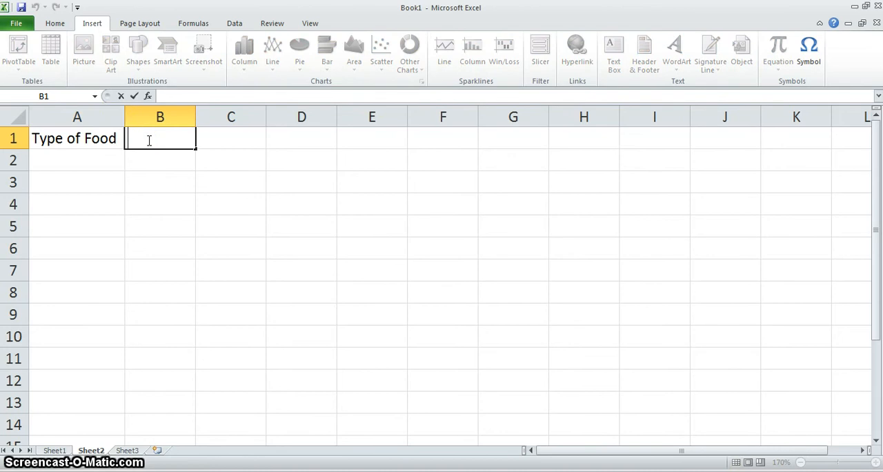
pyautogui.click(153, 141)
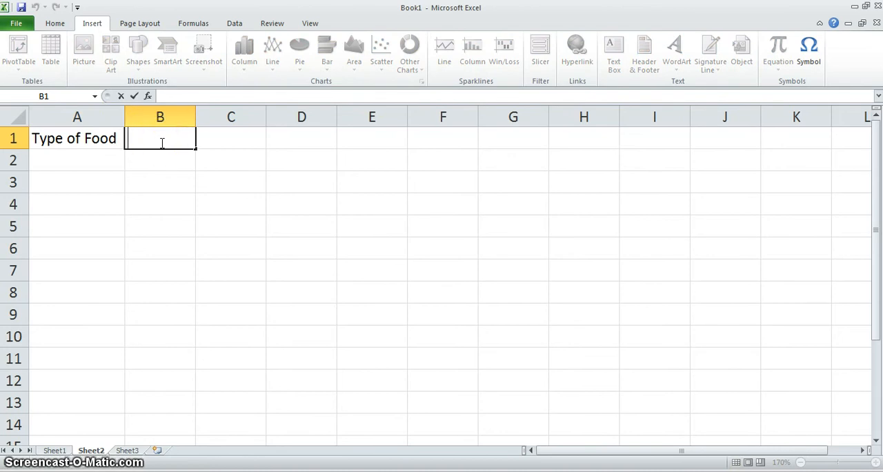
pyautogui.write('WEight')
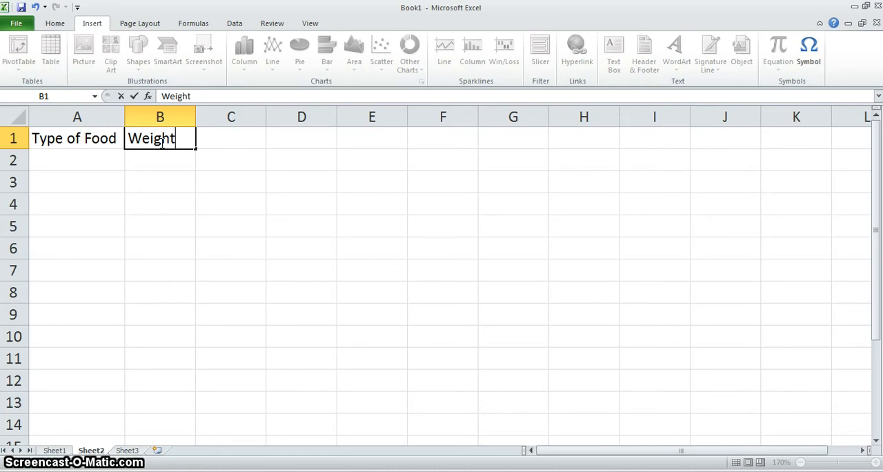
pyautogui.write(' Gain (g')
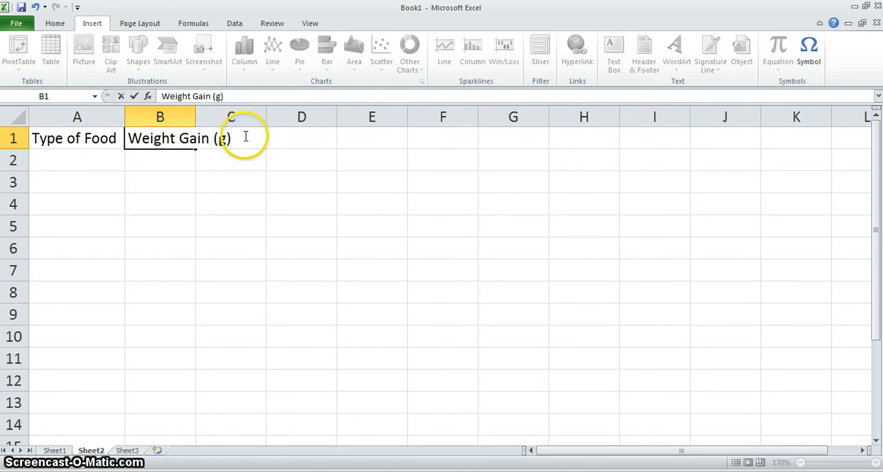
pyautogui.click(172, 160)
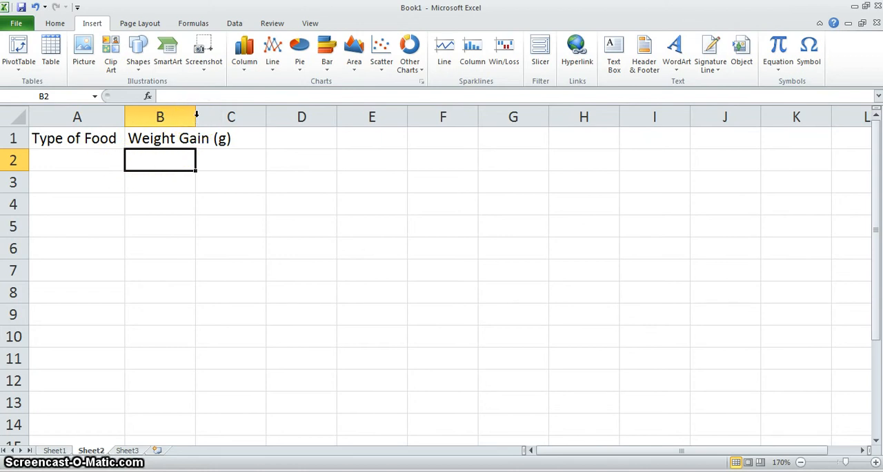
# AutoFit column B so its heading fits inside the column
pyautogui.doubleClick(196, 117)
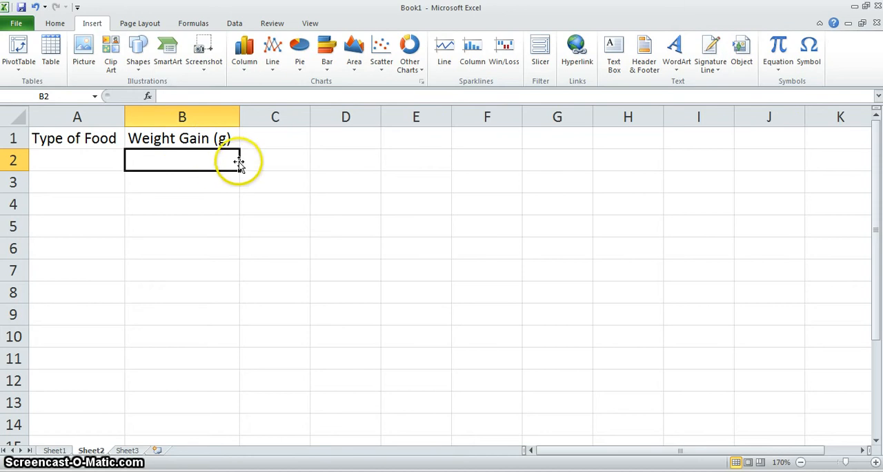
pyautogui.moveTo(240, 119)
pyautogui.mouseDown()
pyautogui.moveTo(205, 118)
pyautogui.moveTo(229, 117)
pyautogui.mouseUp()
pyautogui.doubleClick(230, 117)
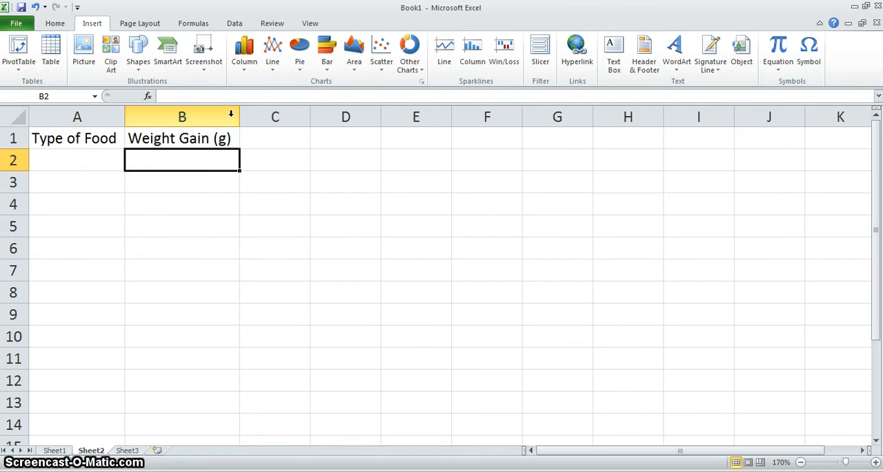
# List Popcorn, Taco Meat, Grass and Sunflower Seeds in cells A2 to A5 under the food heading
pyautogui.click(79, 156)
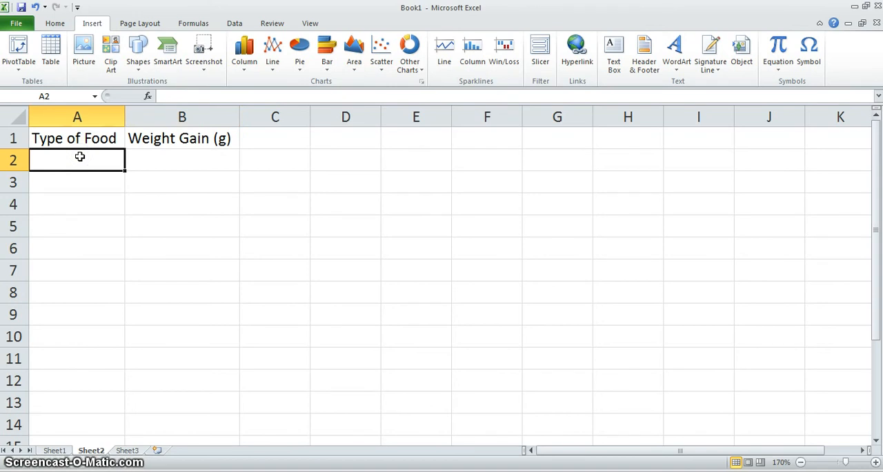
pyautogui.write('Popcorn')
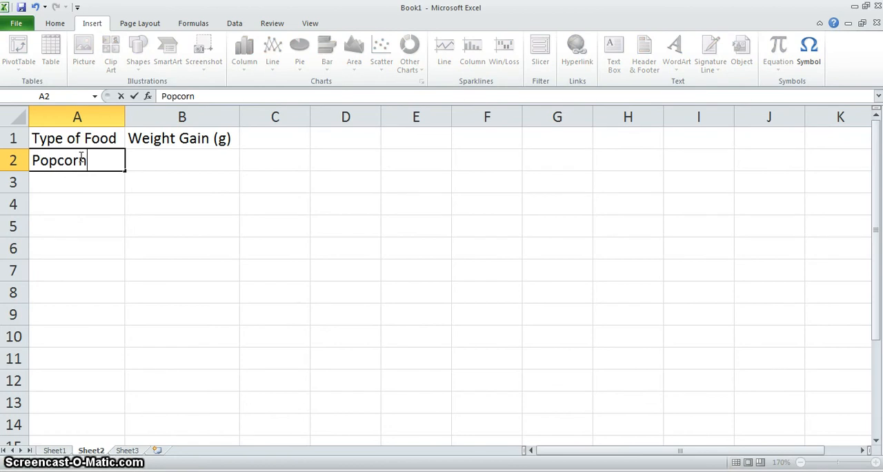
pyautogui.press('Return')
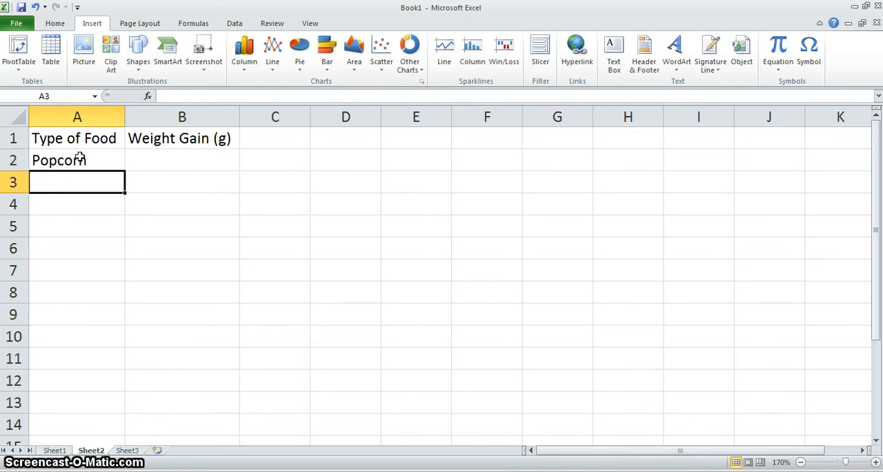
pyautogui.write('Taco mea')
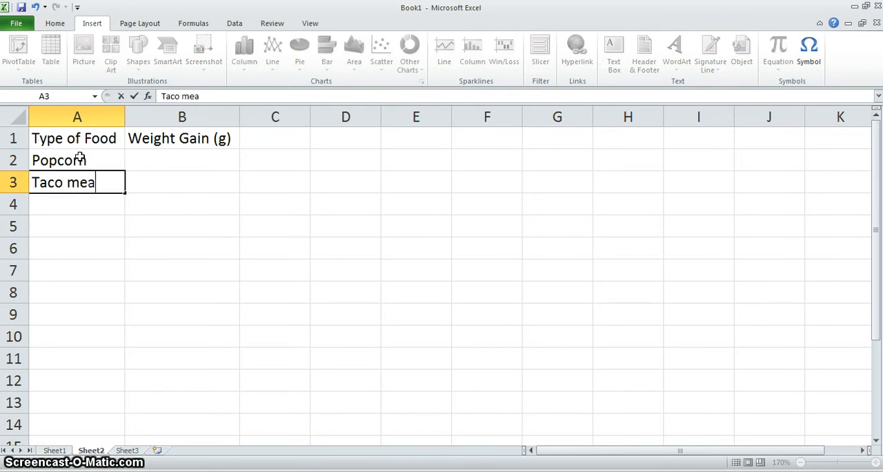
pyautogui.press('BackSpace')
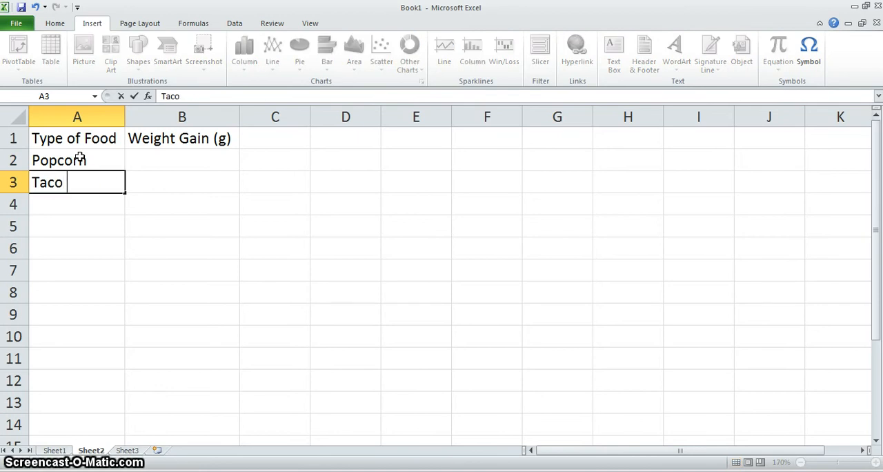
pyautogui.write('at')
pyautogui.press('Return')
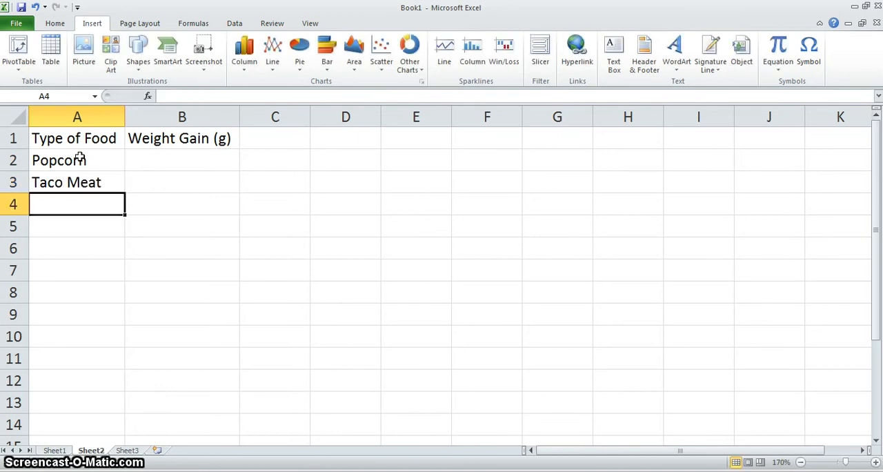
pyautogui.write('Grass')
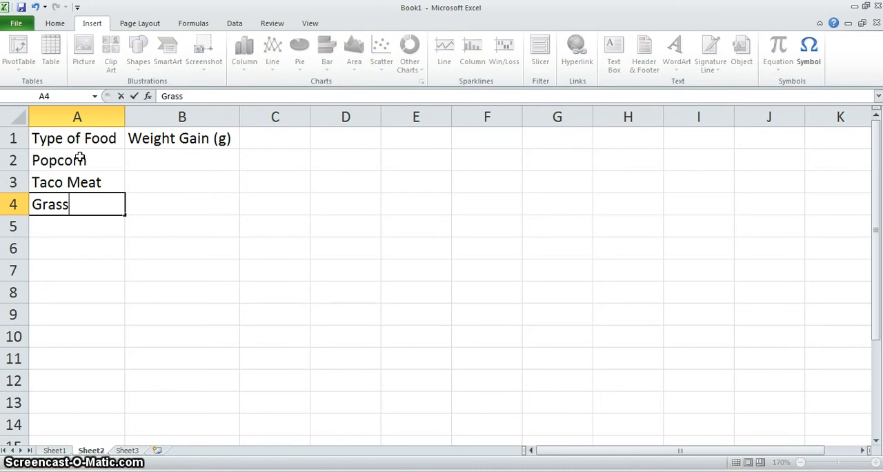
pyautogui.press('Return')
pyautogui.write('S')
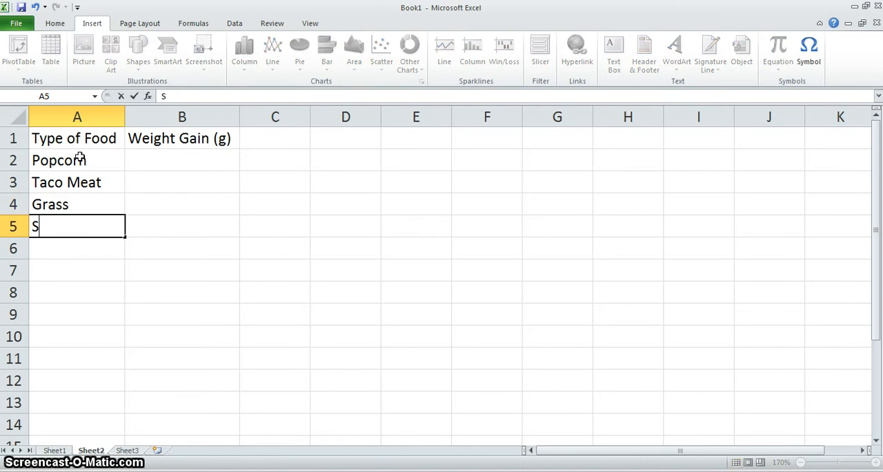
pyautogui.write('unflower Seeds')
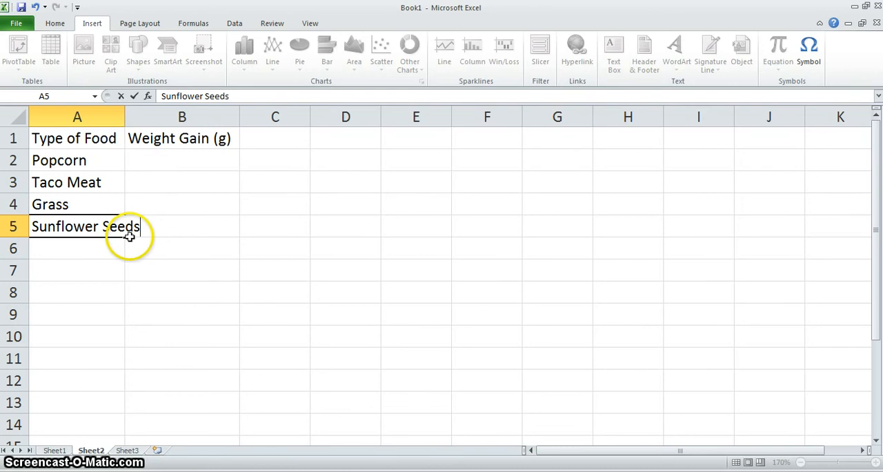
# AutoFit column A again so the Sunflower Seeds entry fits, and clear the column B selection
pyautogui.click(126, 118)
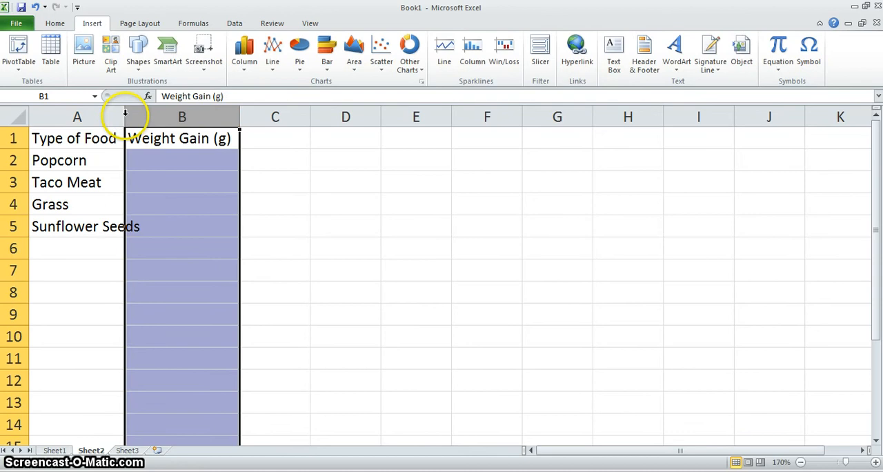
pyautogui.doubleClick(125, 112)
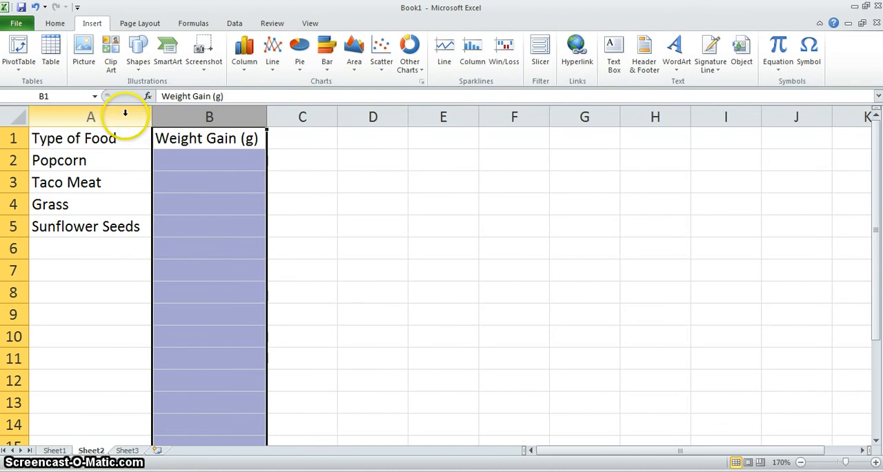
pyautogui.click(119, 251)
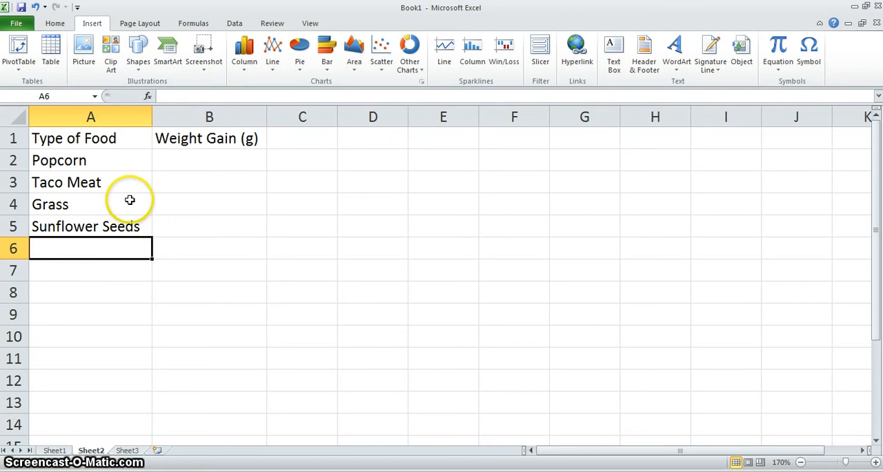
# Enter the weight gains 2, 0.5, 1 and 5 in cells B2 to B5 beside the matching foods
pyautogui.click(218, 160)
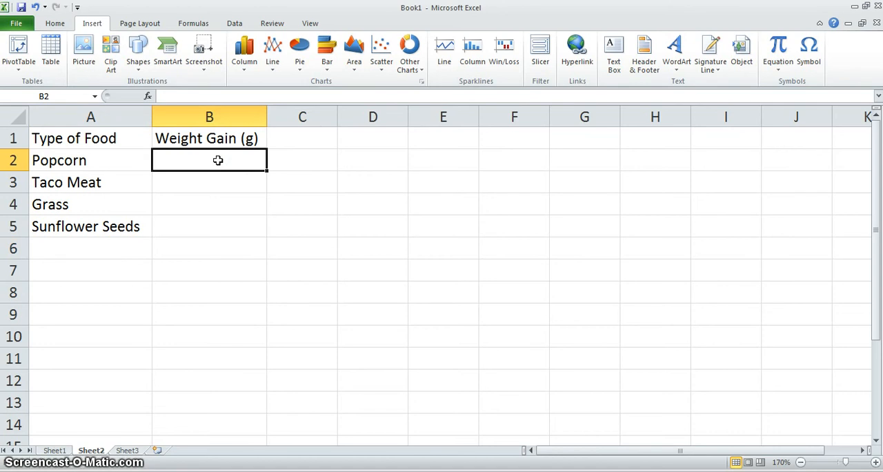
pyautogui.write('2')
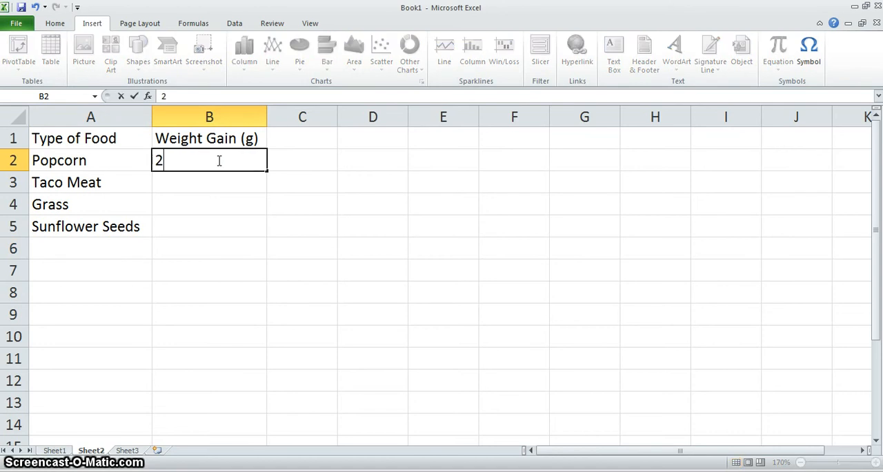
pyautogui.press('Return')
pyautogui.write('0.5')
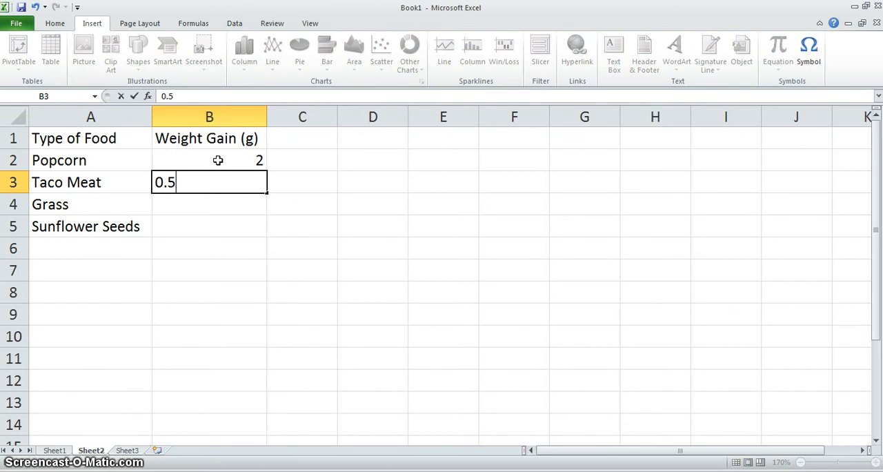
pyautogui.press('Return')
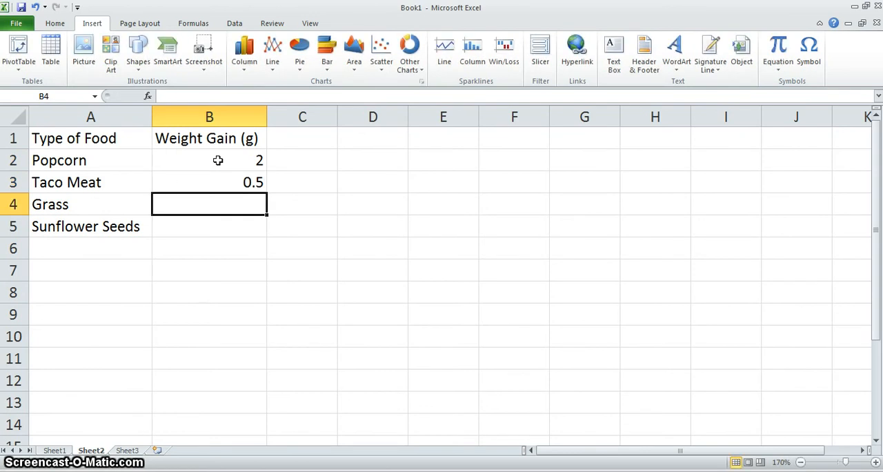
pyautogui.write('1')
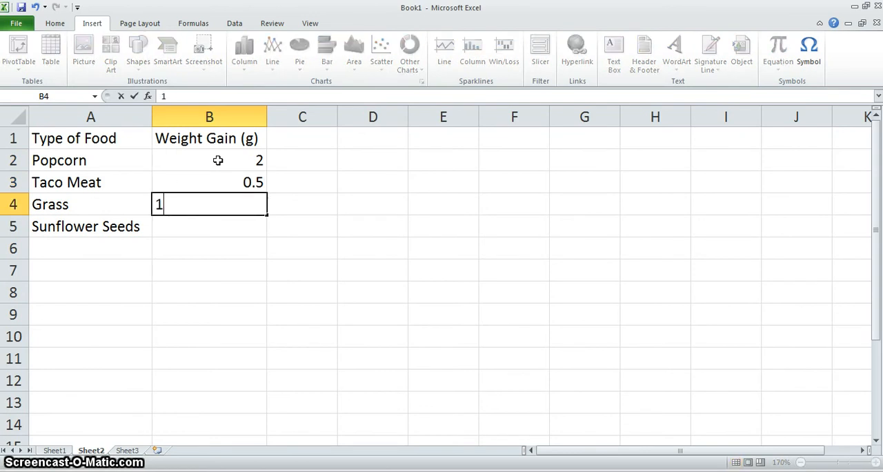
pyautogui.press('Return')
pyautogui.write('5')
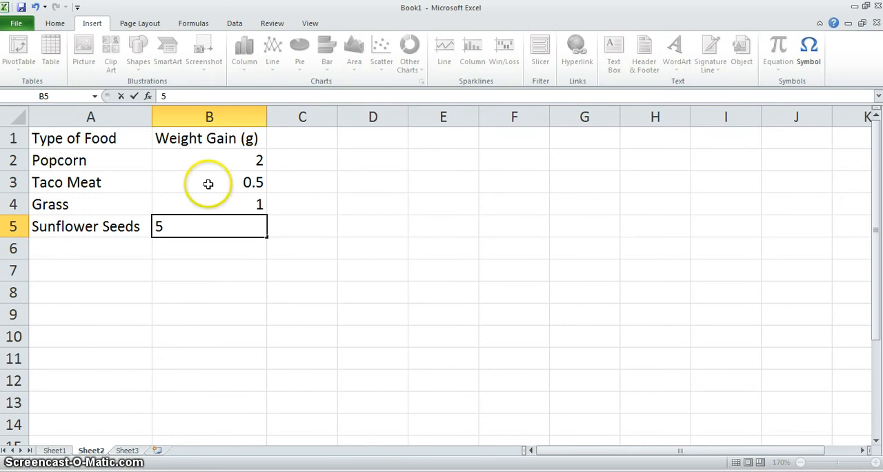
pyautogui.click(136, 249)
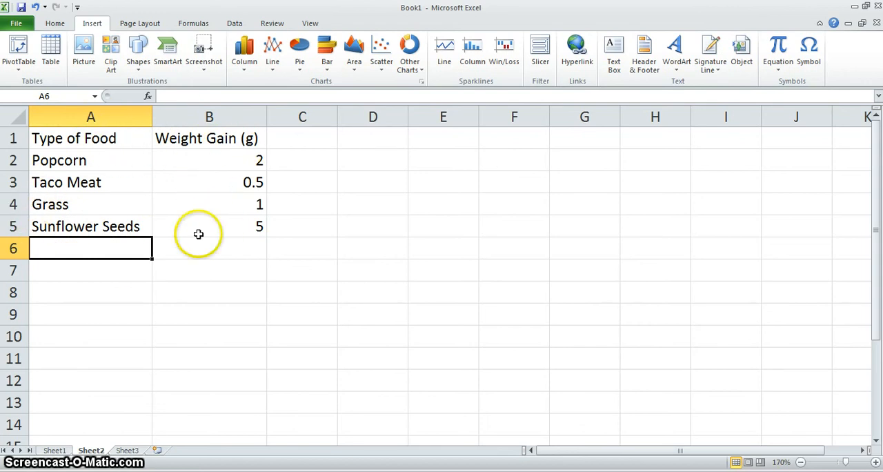
# Insert a 3-D Clustered Column chart from the food and weight gain table in cells A1 to B5, headings included
pyautogui.click(32, 131)
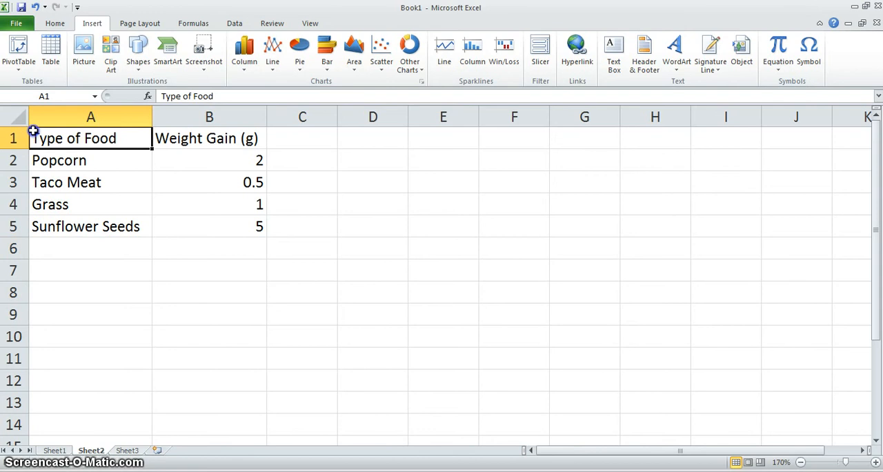
pyautogui.moveTo(32, 131); pyautogui.dragTo(274, 237)
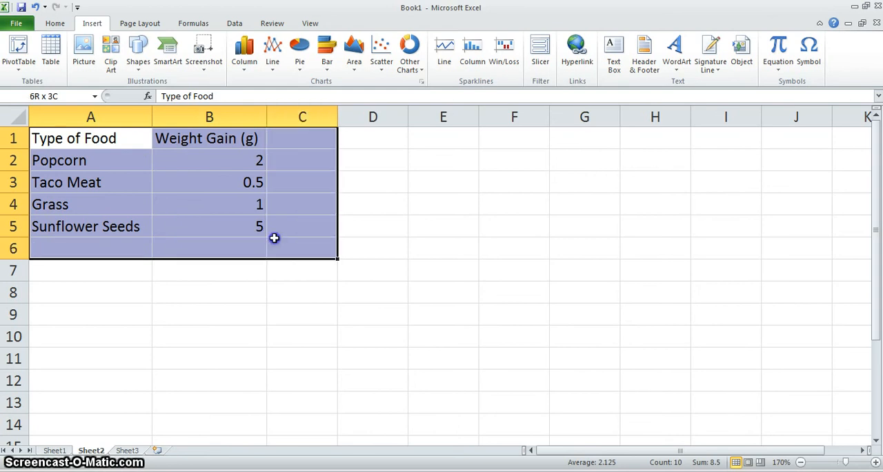
pyautogui.moveTo(273, 237); pyautogui.dragTo(263, 235)
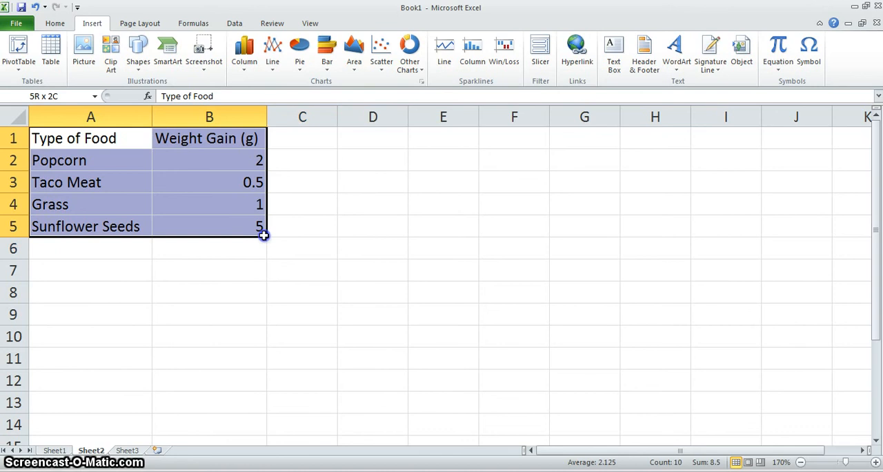
pyautogui.moveTo(263, 236); pyautogui.dragTo(264, 235)
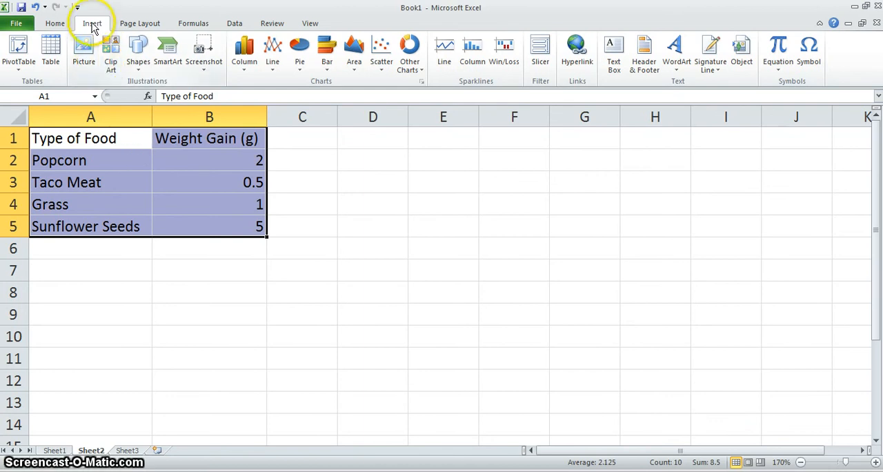
pyautogui.click(244, 55)
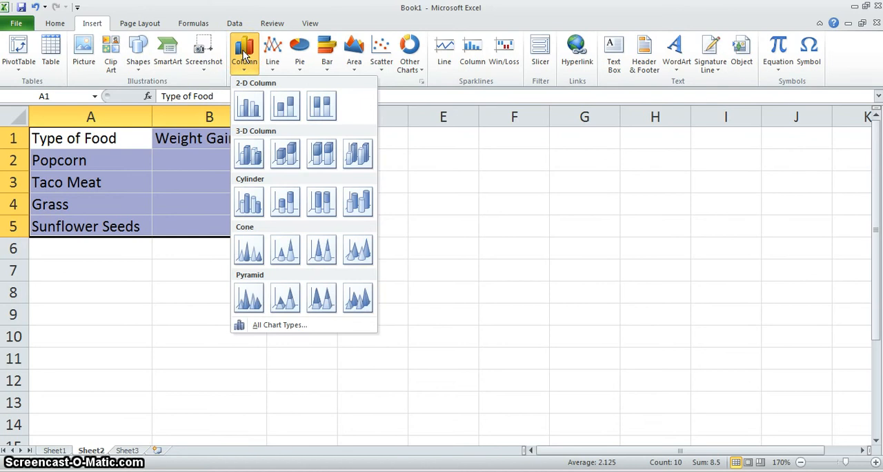
pyautogui.click(250, 154)
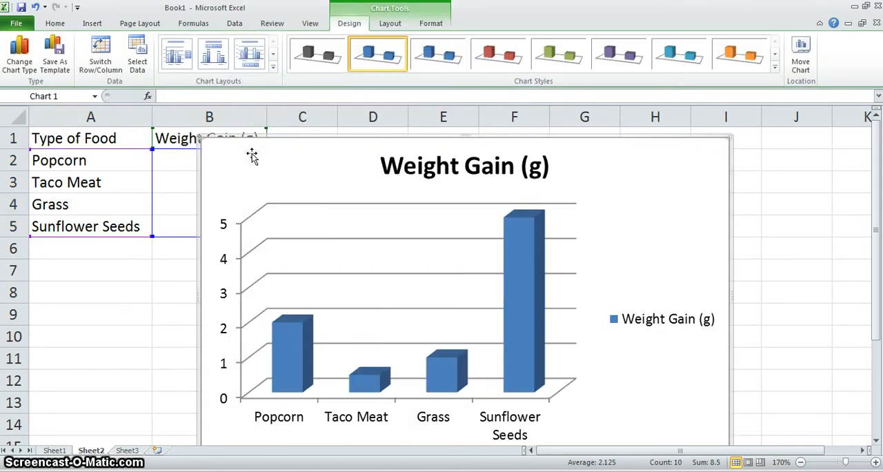